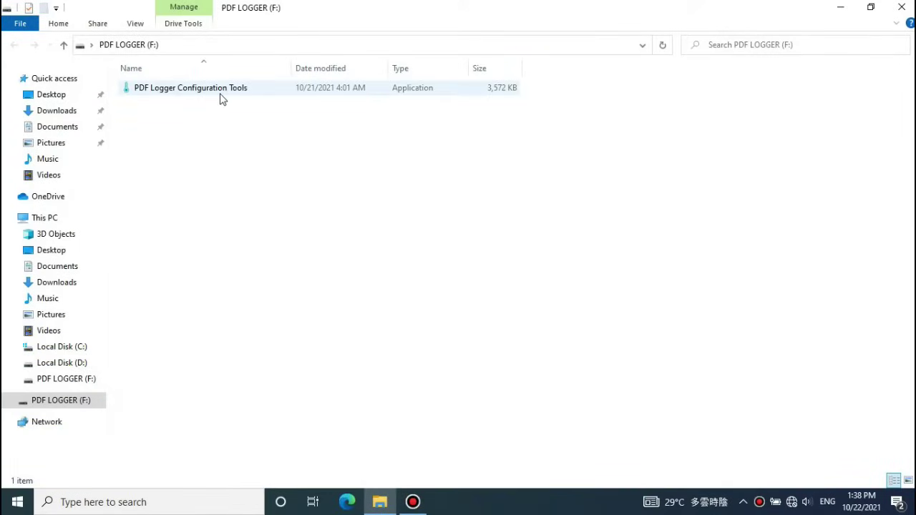
Launch PDF Logger Configuration Tools, try German, French, Italian, Spanish and Portuguese, then return to English
double_click(221, 98)
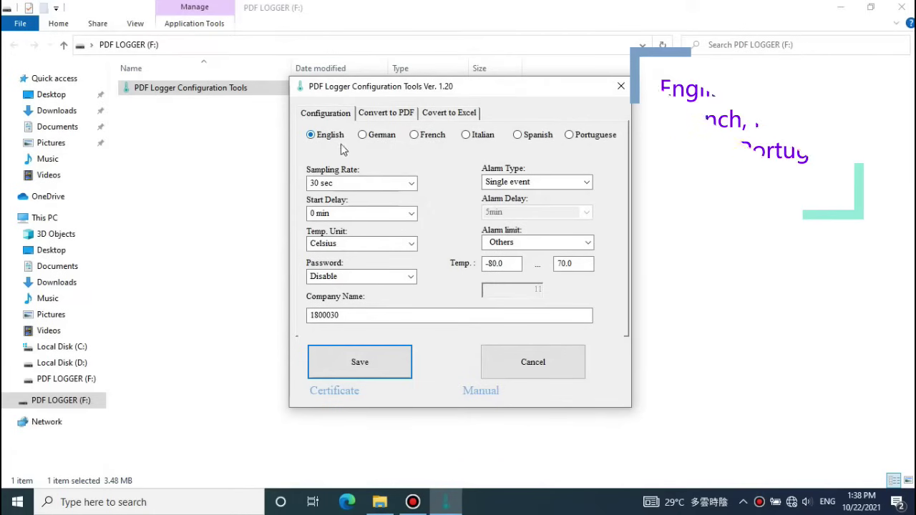
click(371, 136)
click(417, 136)
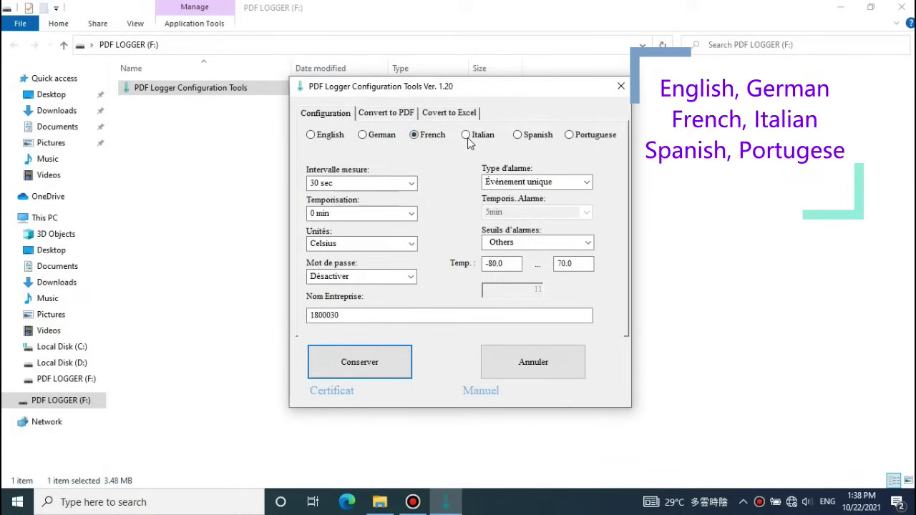
click(467, 136)
click(519, 135)
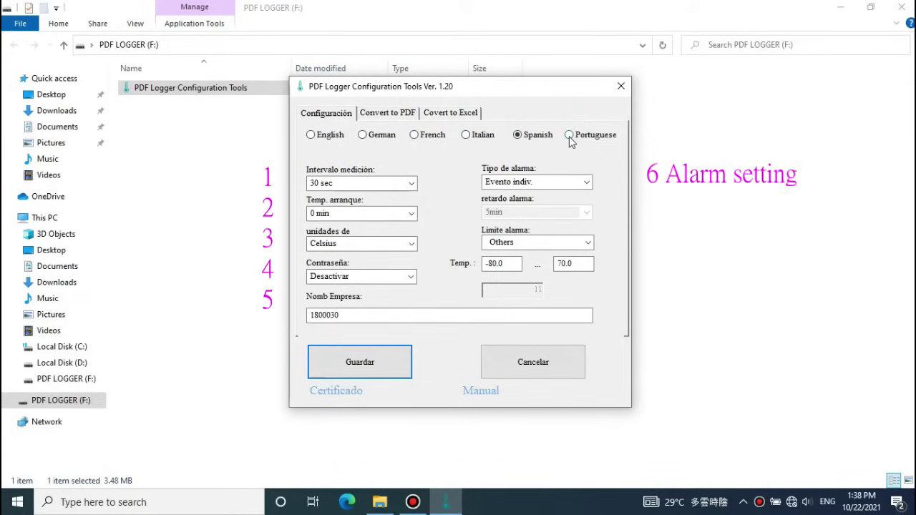
click(570, 135)
click(328, 137)
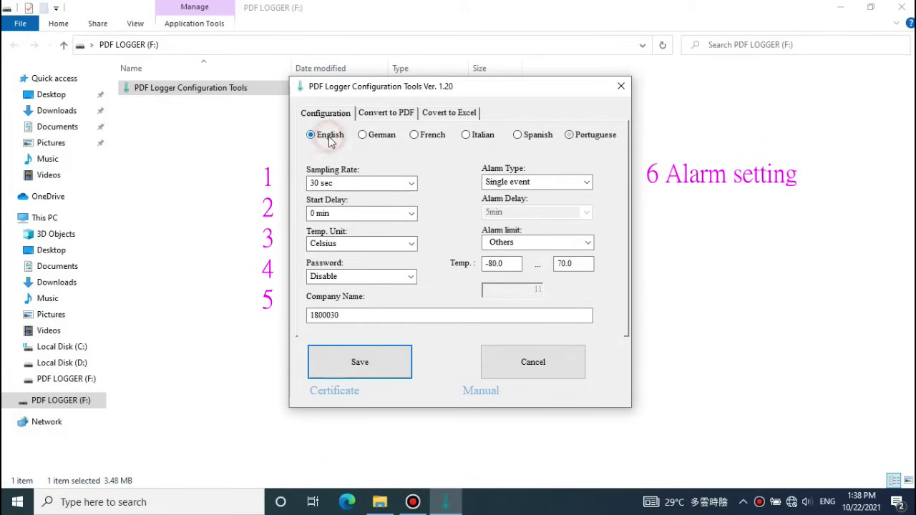
Set the sampling rate and start delay to 5 min and keep Celsius
click(411, 183)
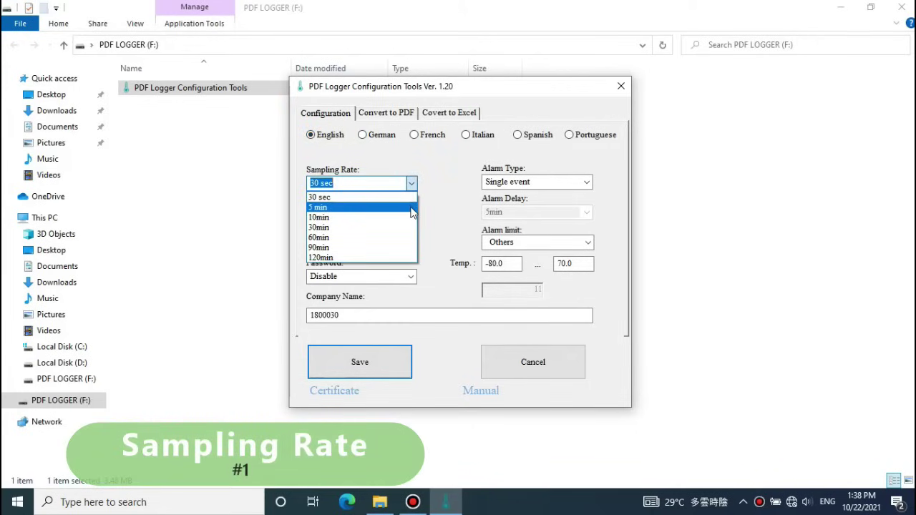
click(412, 209)
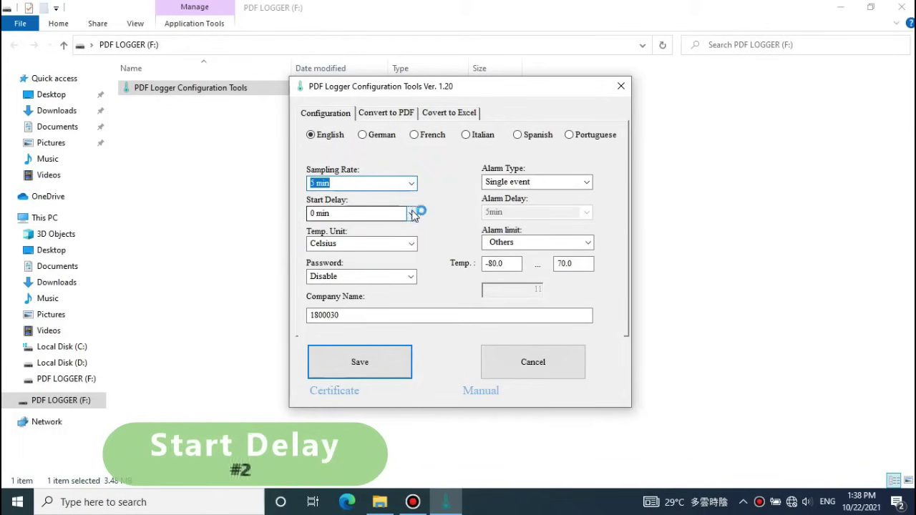
click(412, 215)
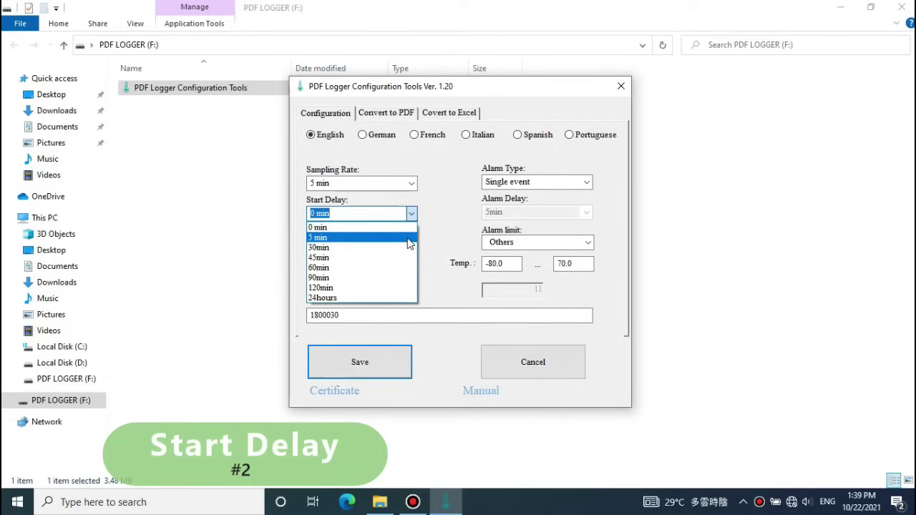
click(409, 238)
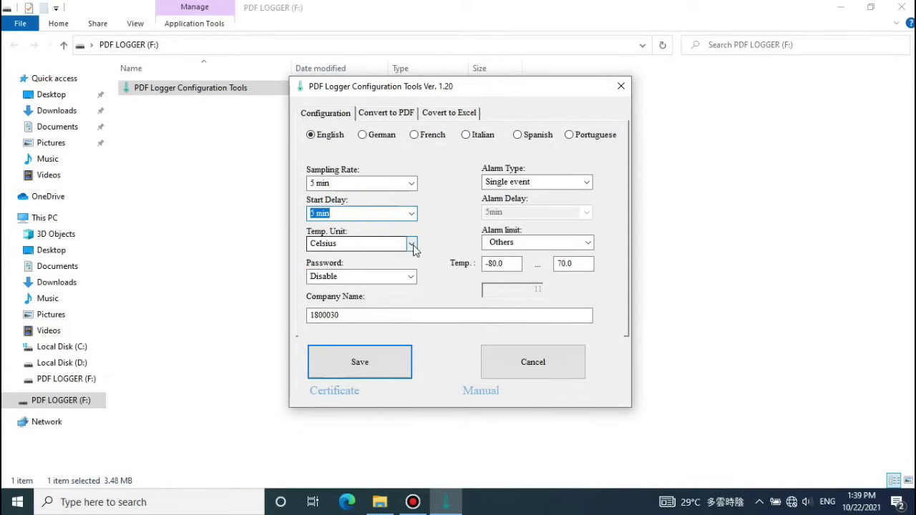
click(412, 245)
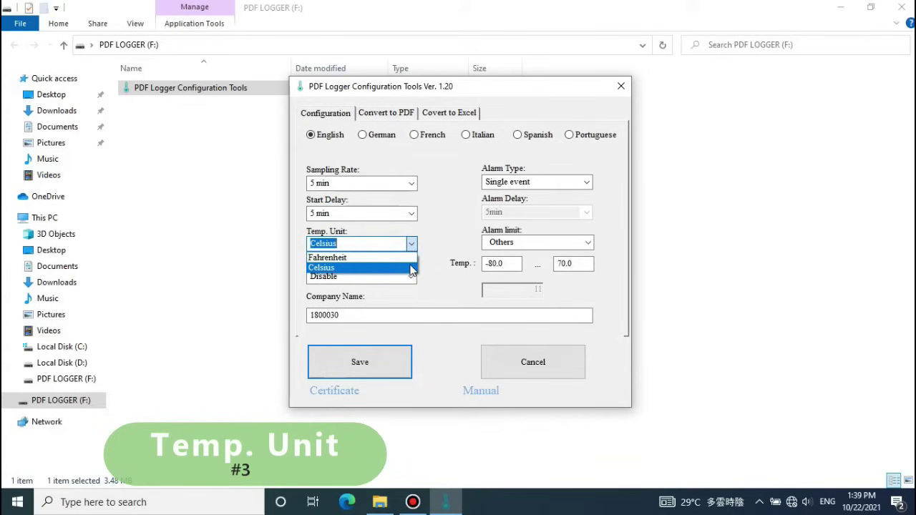
click(412, 268)
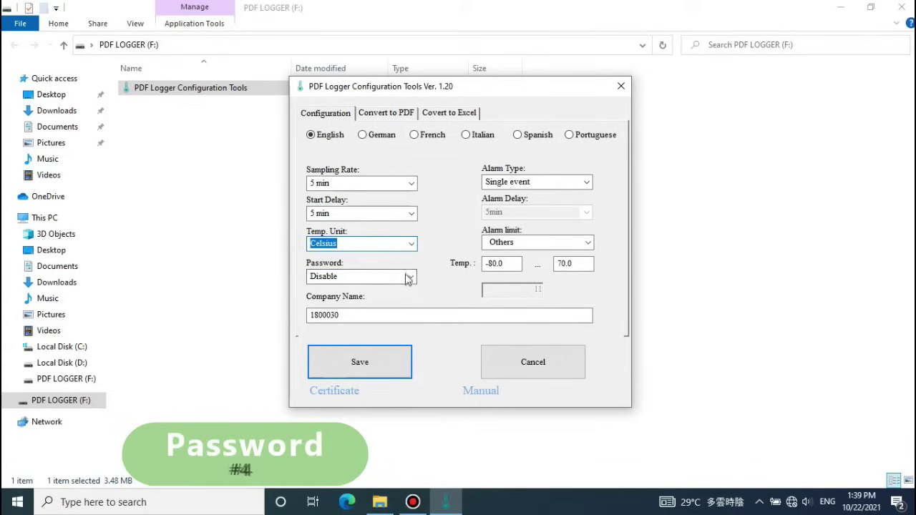
Enable password protection and confirm a new logger password
click(409, 277)
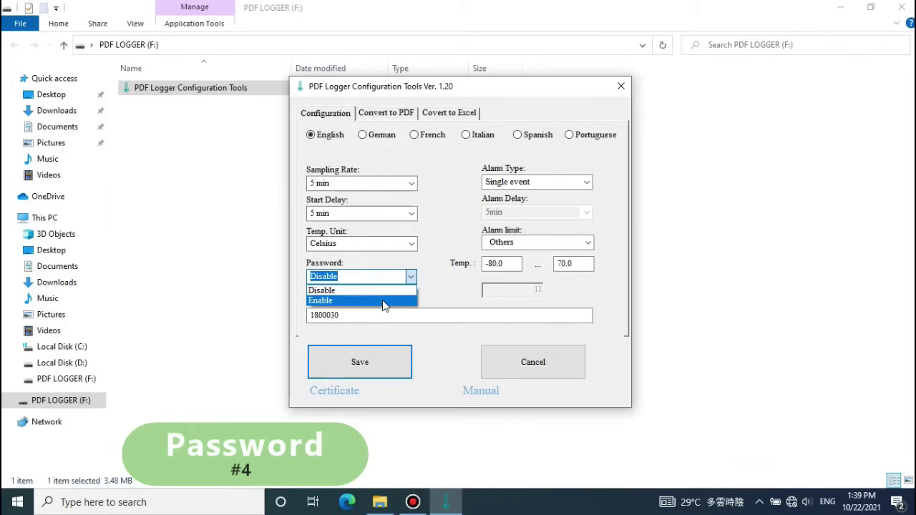
click(383, 300)
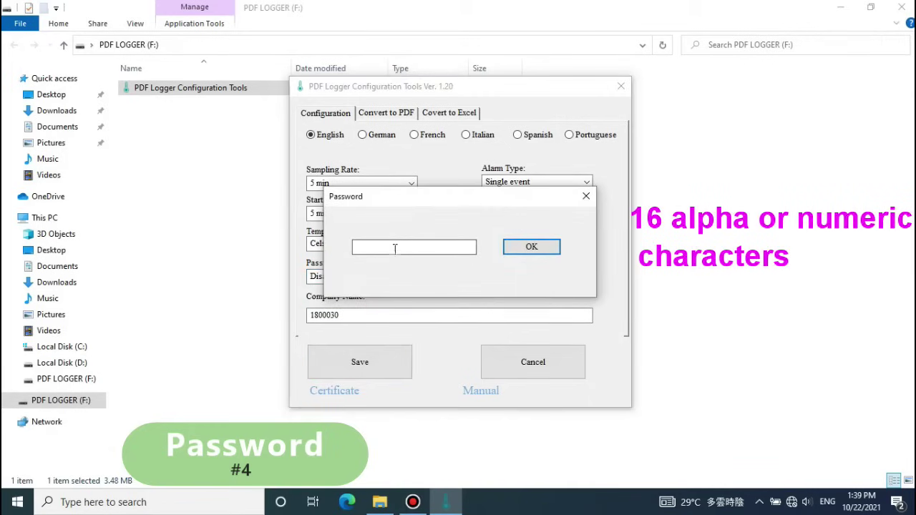
text(1)
click(540, 248)
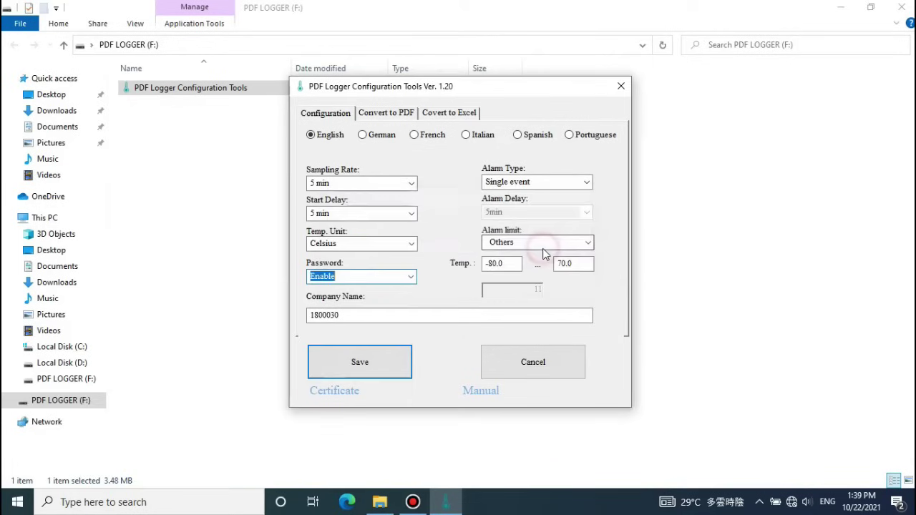
Replace the company name with 'Carton A'
click(369, 317)
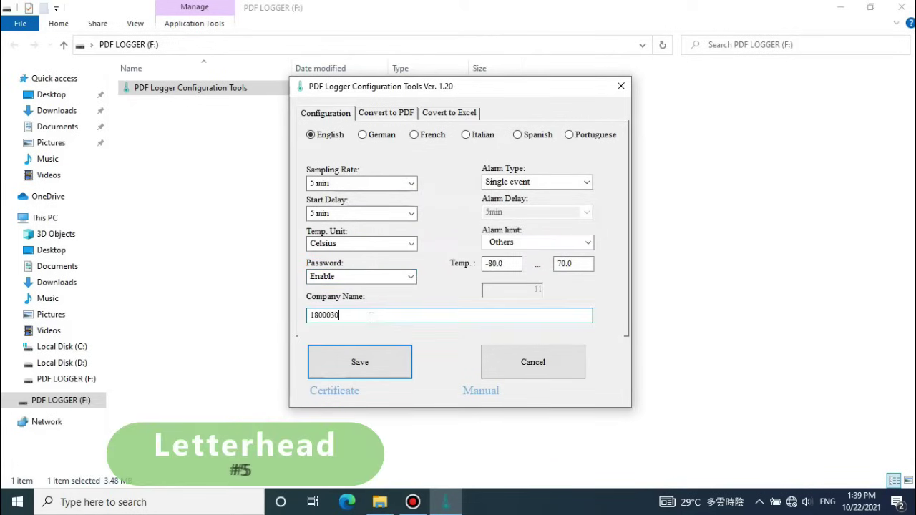
double_click(355, 318)
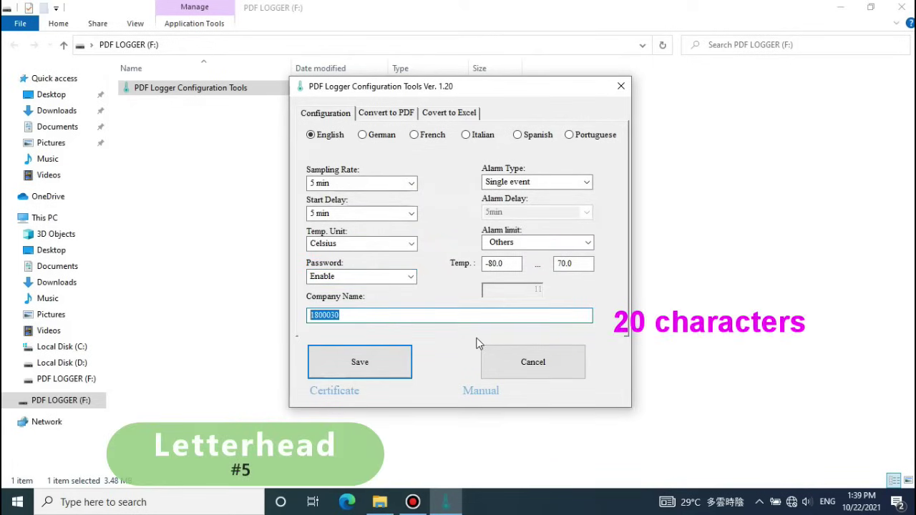
text(Carton A)
Set the alarm type to Cumulative with a 30min alarm delay
click(586, 183)
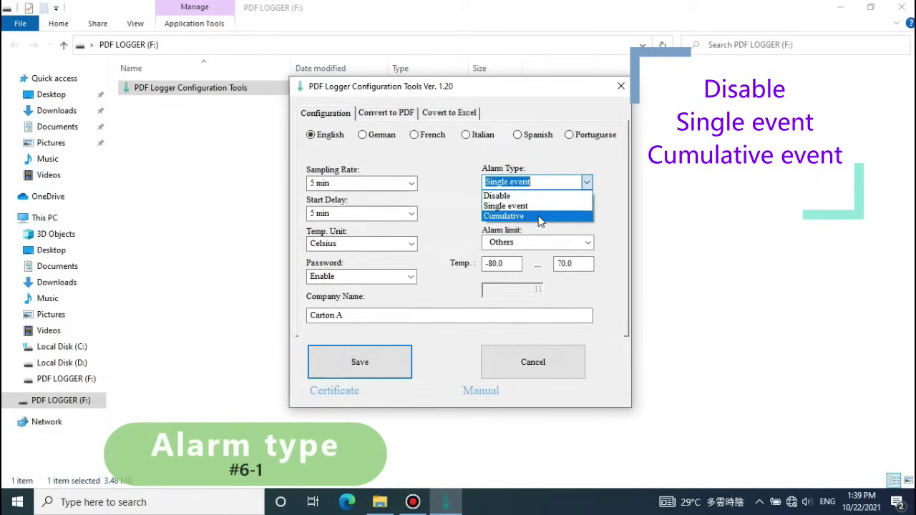
click(540, 218)
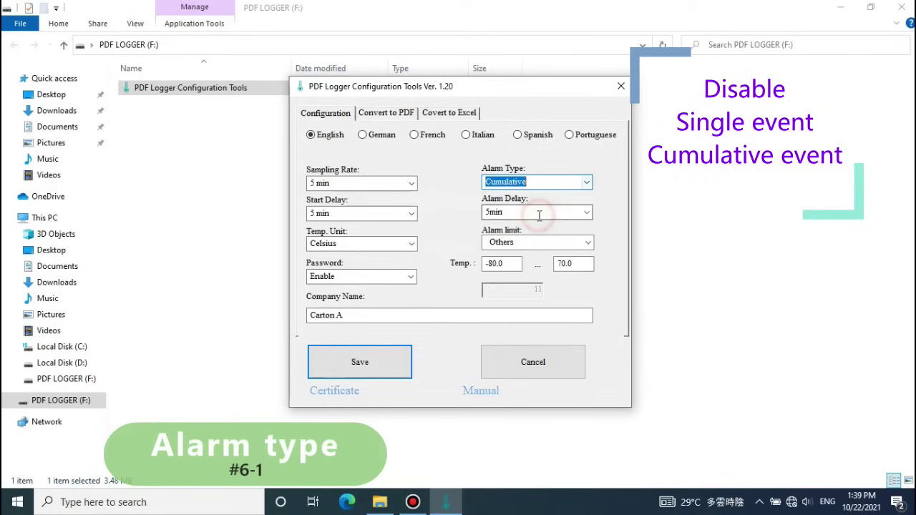
click(587, 214)
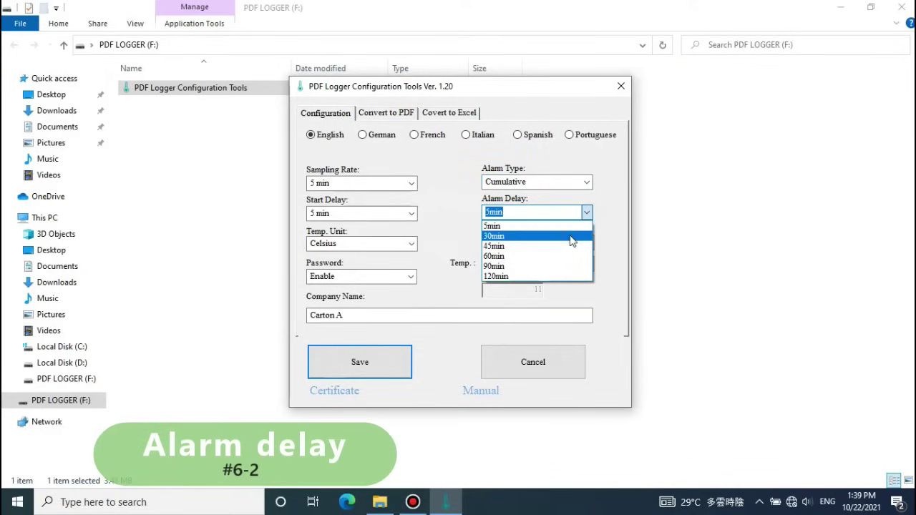
click(572, 237)
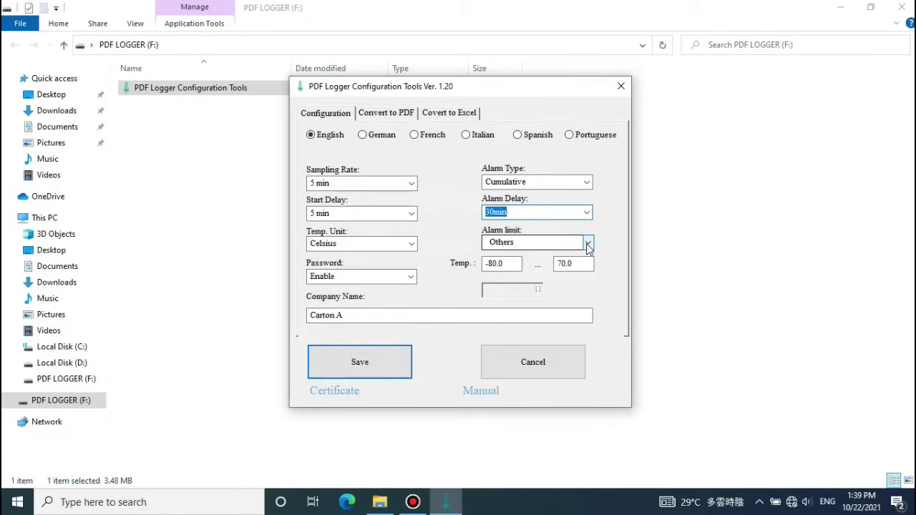
click(587, 244)
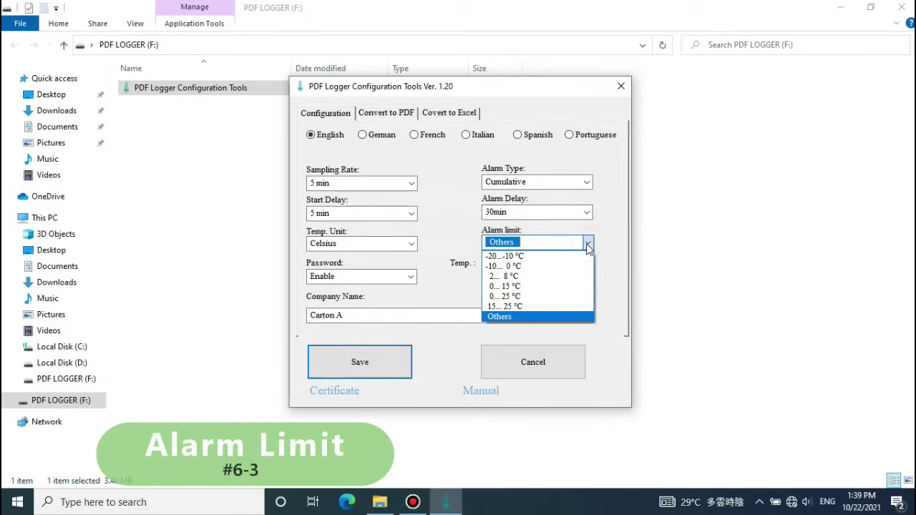
Choose an Others alarm limit with upper temperature 5 (-30 to 5.0 °C) and save it to the logger
click(558, 317)
key(Tab)
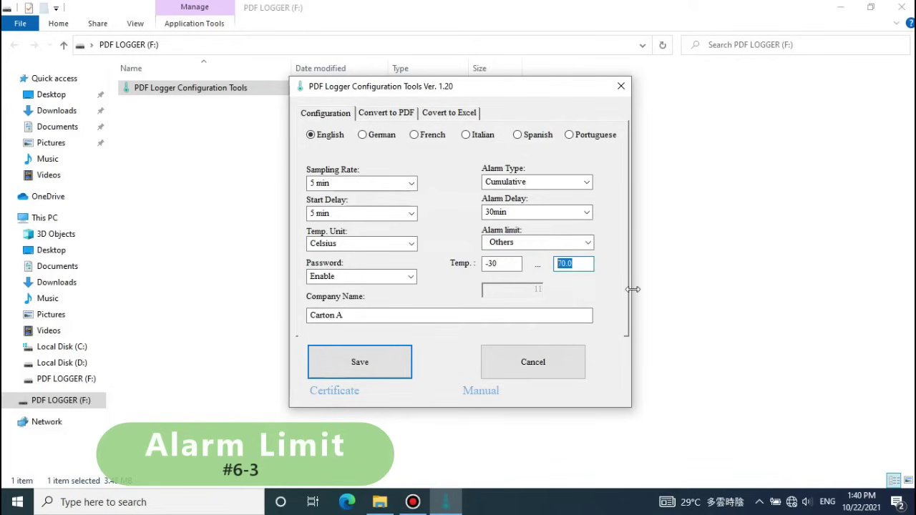
text(5)
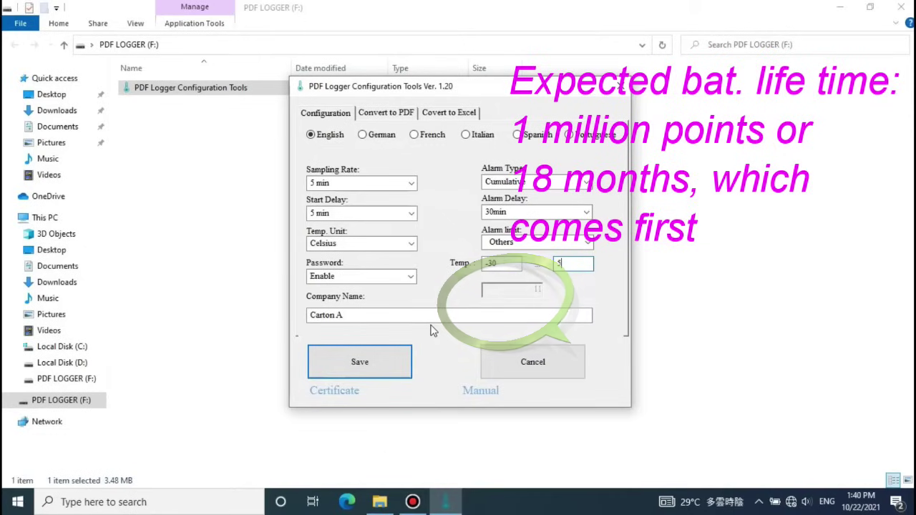
click(381, 367)
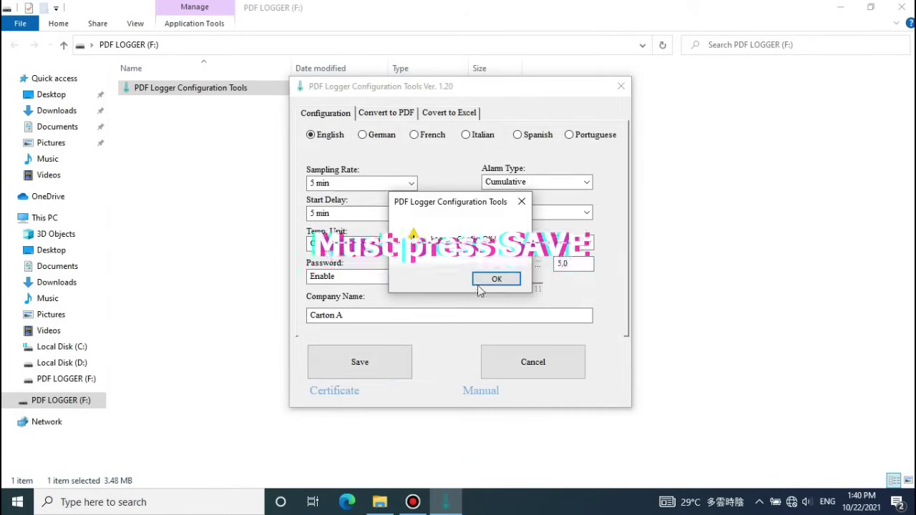
click(498, 278)
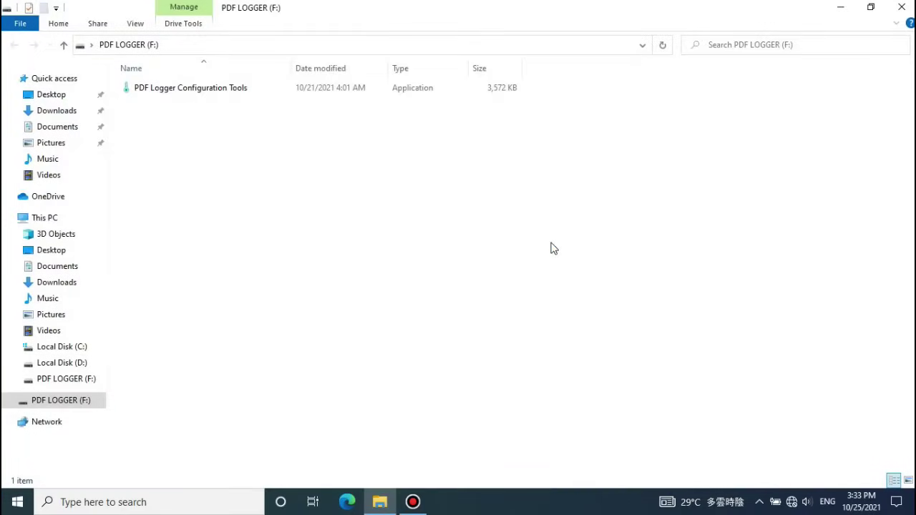
Reopen PDF Logger Configuration Tools with the logger password and go to Convert to PDF
click(228, 89)
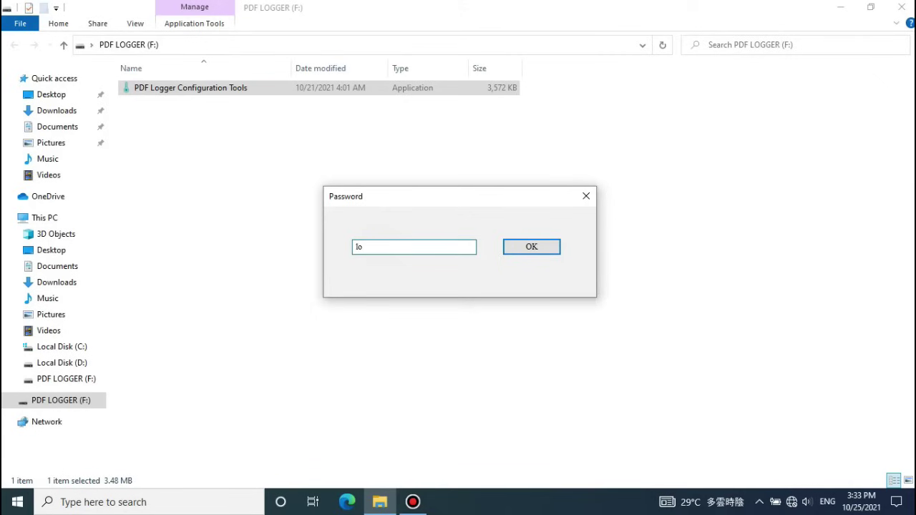
click(531, 247)
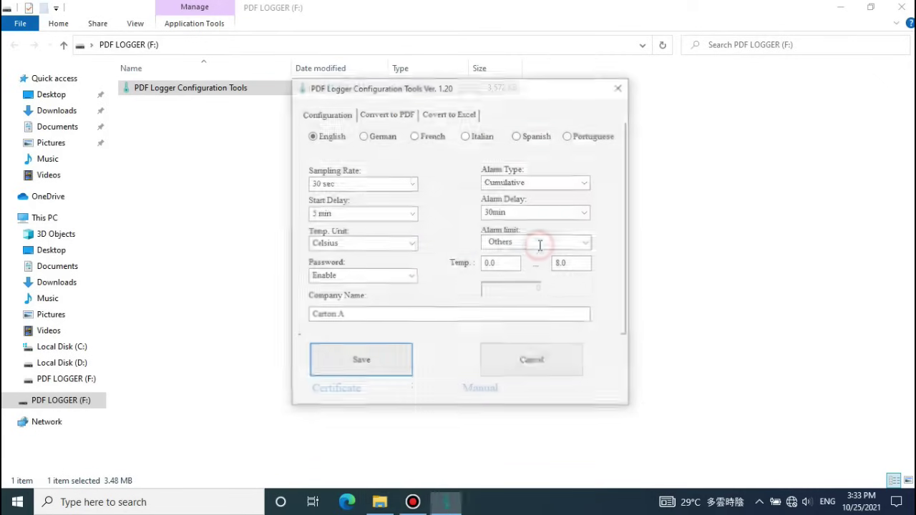
click(384, 115)
Save the PDF report to the Desktop as CartonA
click(363, 363)
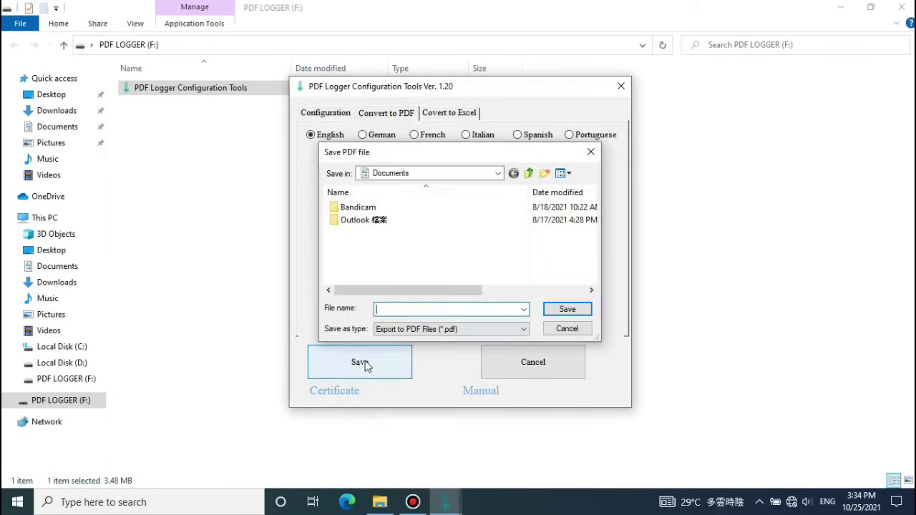
click(415, 175)
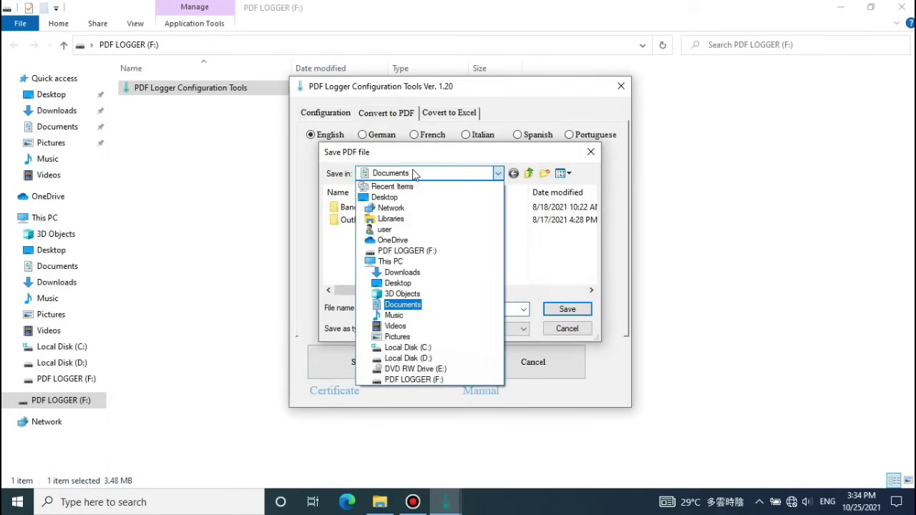
click(386, 197)
click(420, 308)
text(CartonA)
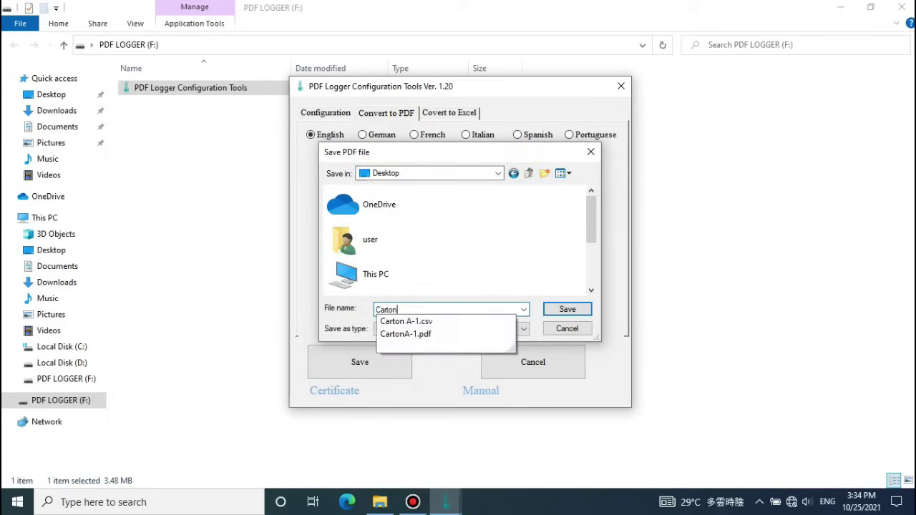
click(566, 309)
click(495, 281)
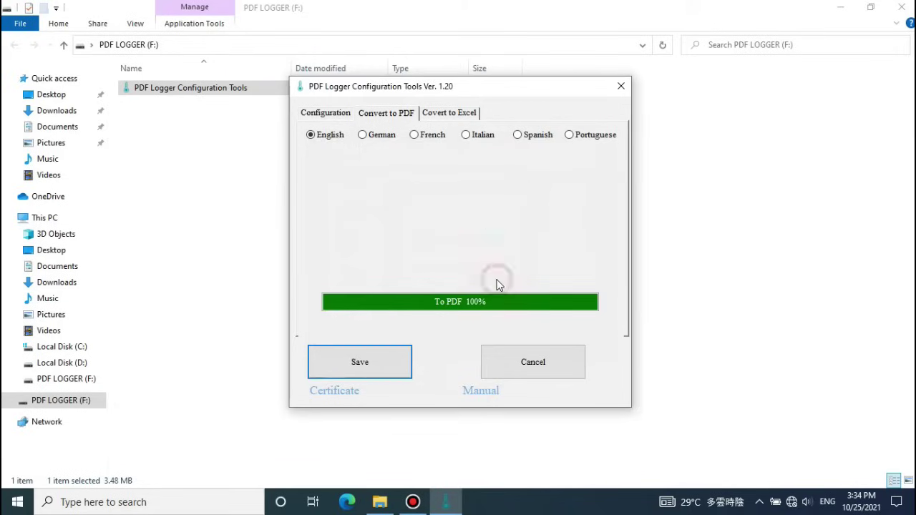
Export the Excel CSV to the Desktop as 'Carton A'
click(460, 115)
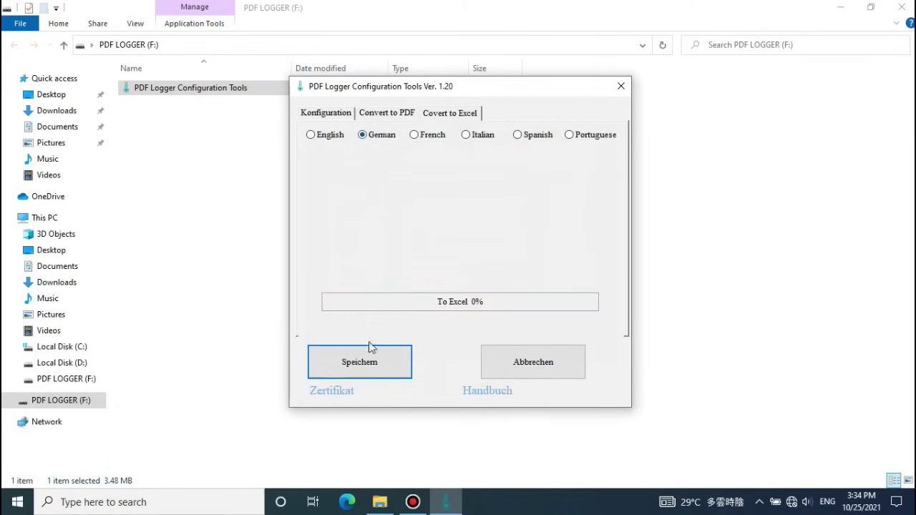
click(384, 368)
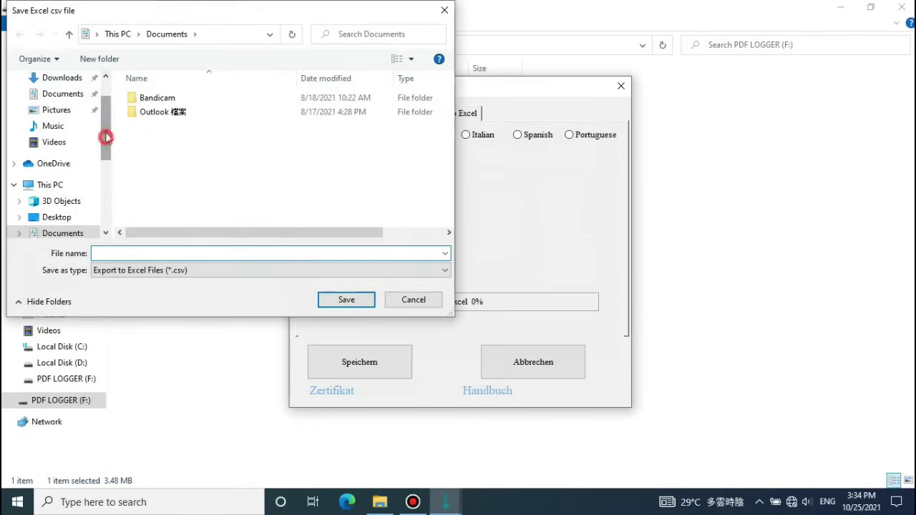
drag(106, 136, 106, 122)
click(56, 105)
text(Carton A)
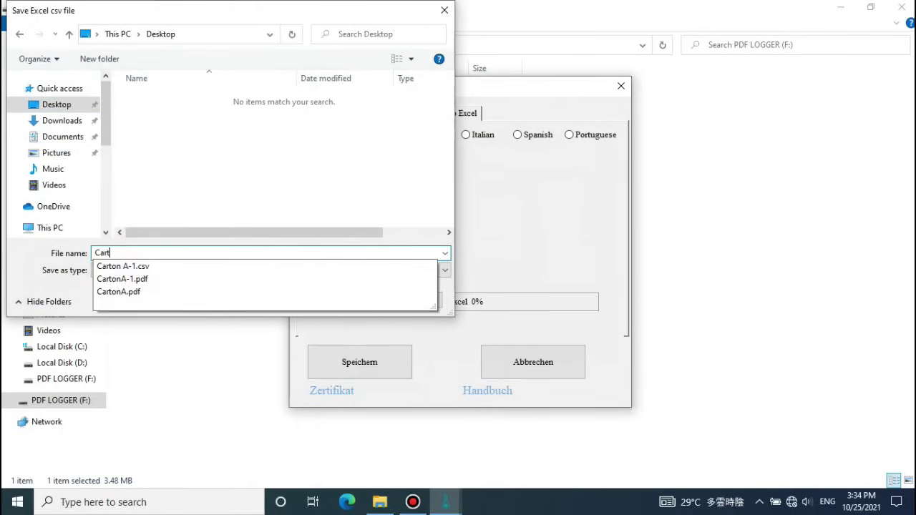
click(338, 300)
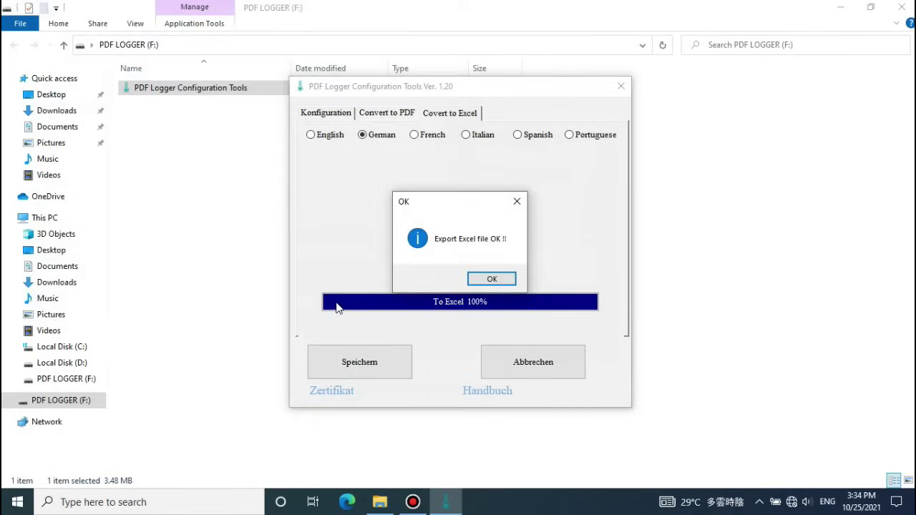
click(492, 279)
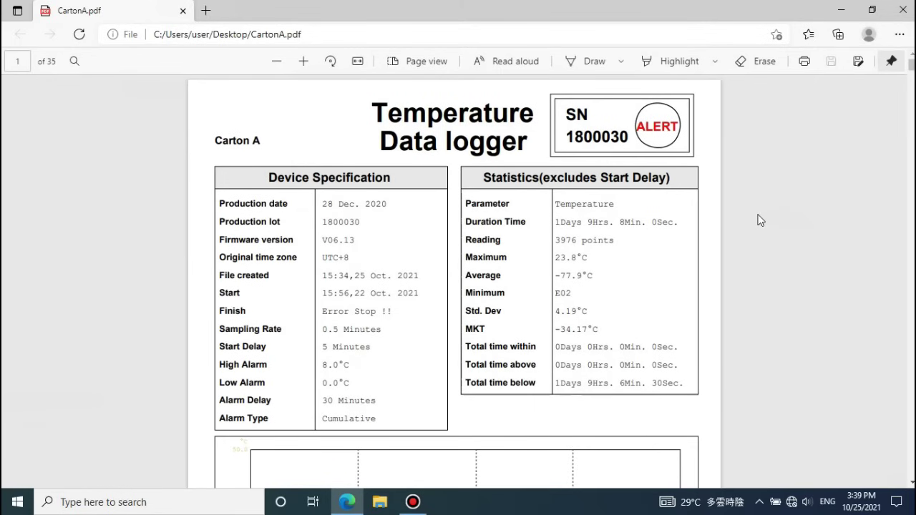
Scroll through the CartonA.pdf report pages in Edge
scroll(760, 220, down, 10)
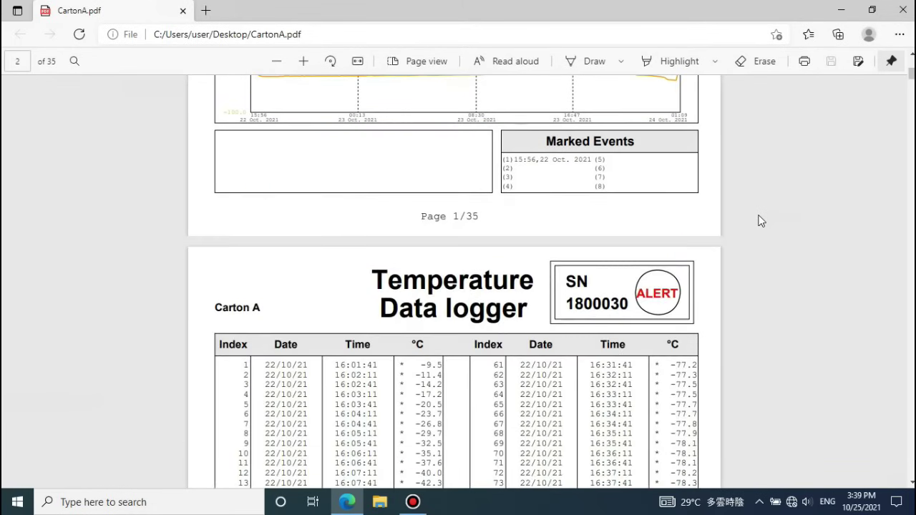
scroll(760, 220, down, 15)
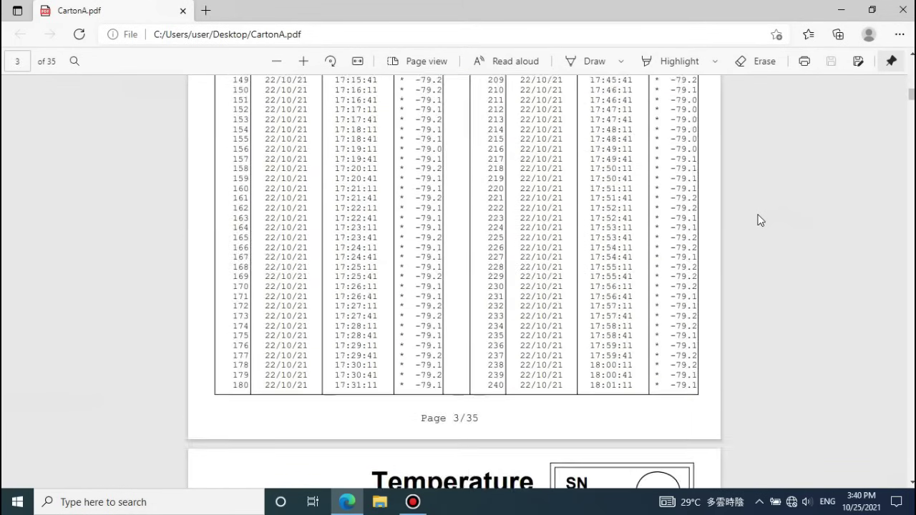
scroll(759, 219, up, 20)
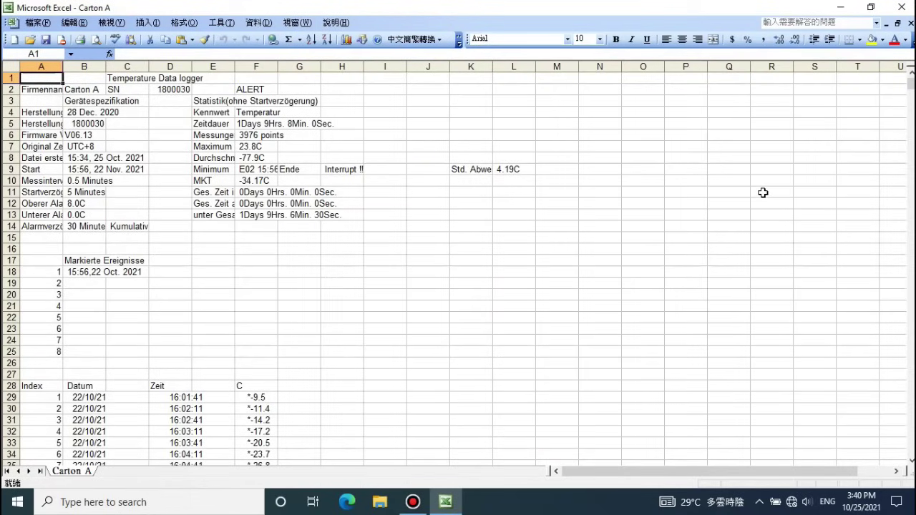
Scroll down through the Carton A temperature readings in Excel and back to the top
scroll(762, 192, down, 17)
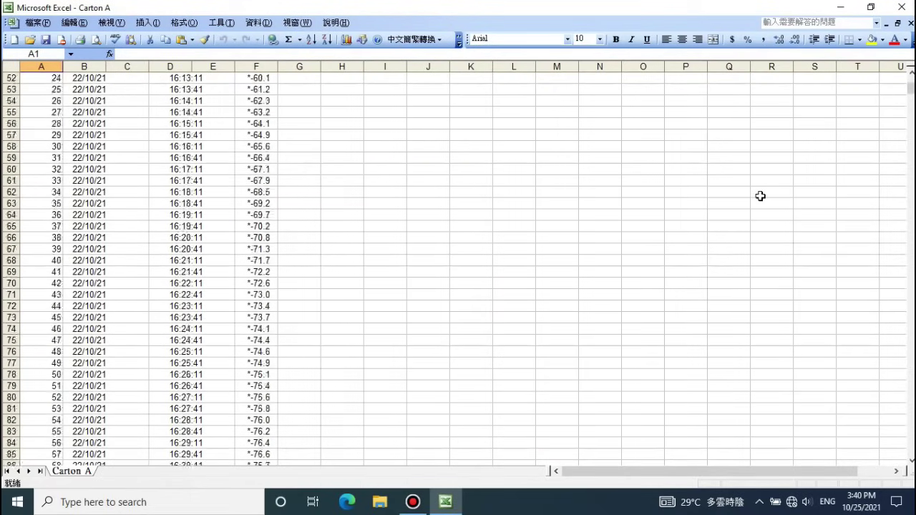
scroll(760, 195, up, 17)
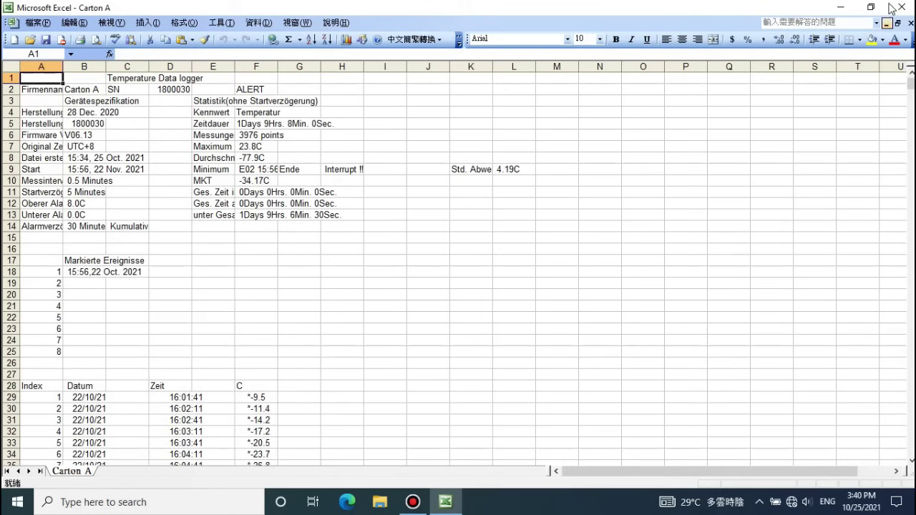